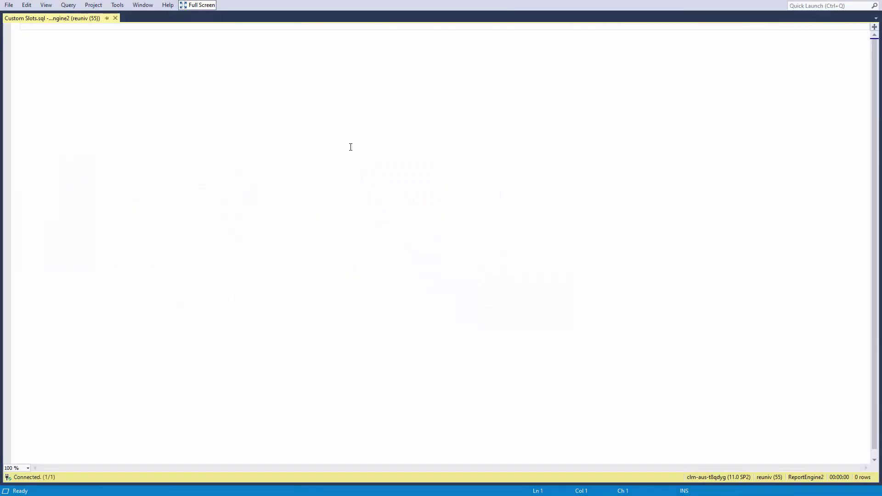
- Write and run a query selecting all columns from event_extended_slots_o
type("select * from event_extended_slots_o")
key("ctrl+a")
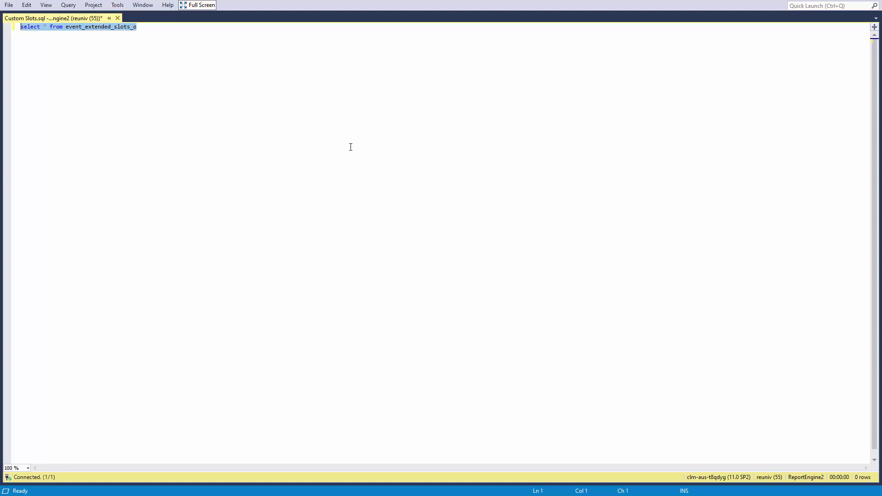
key("F5")
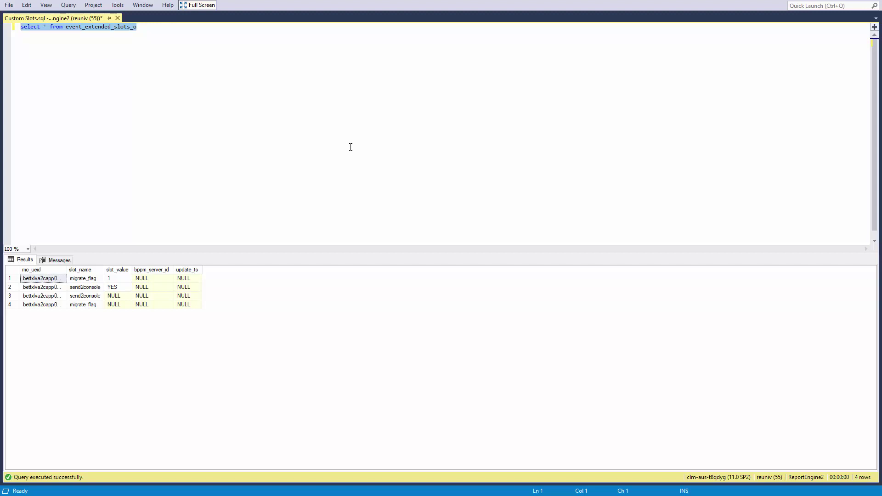
- Add a second query selecting distinct slot_name from event_extended_slots_o and run only that query
left_click(351, 147)
key("Return")
key("Return")
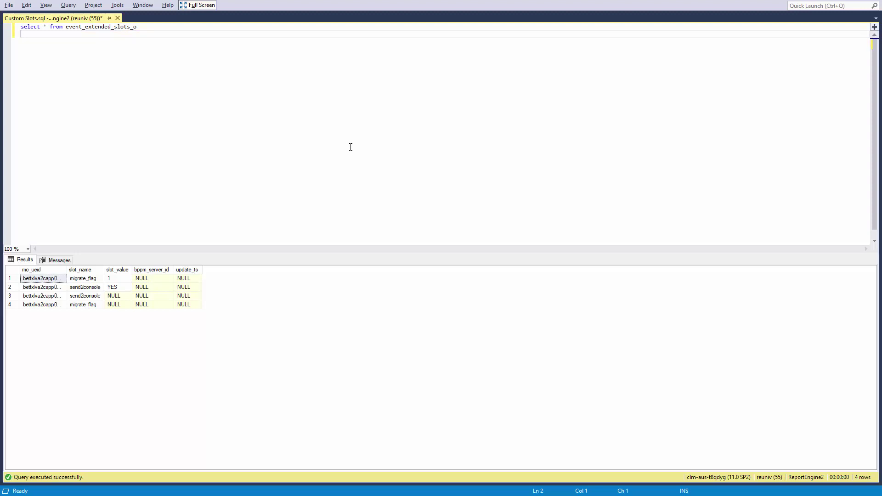
type("select distinct slot_name from event_extended_slots_o")
key("shift+Home")
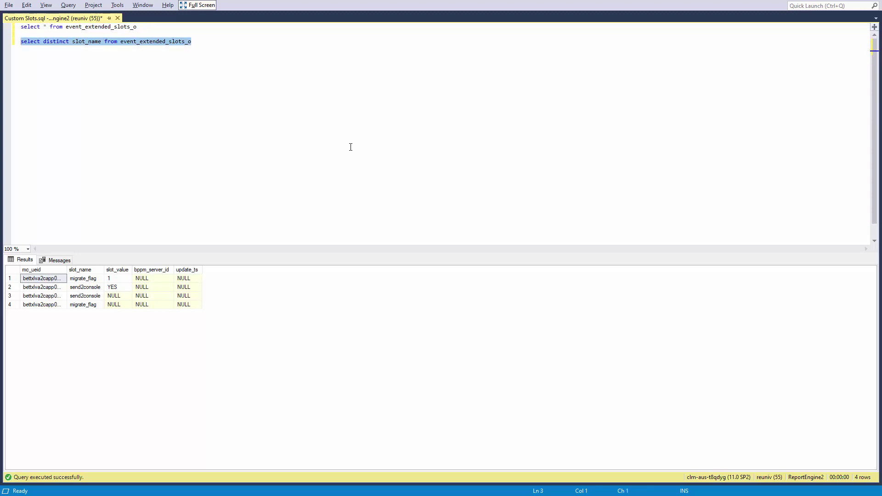
key("F5")
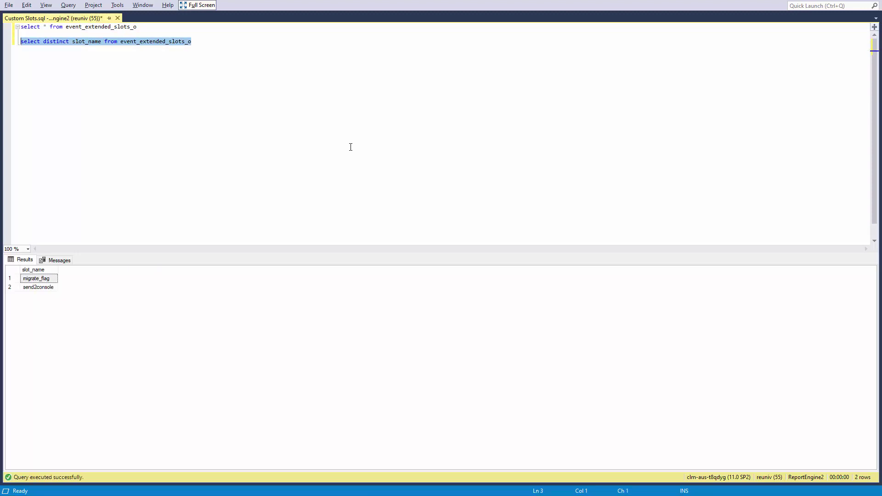
- Add a query self-joining event_extended_slots_o as a and b on mc_ueid, with aliased slot names and values and placeholder slot_name filters
key("End")
key("Return")
key("Return")
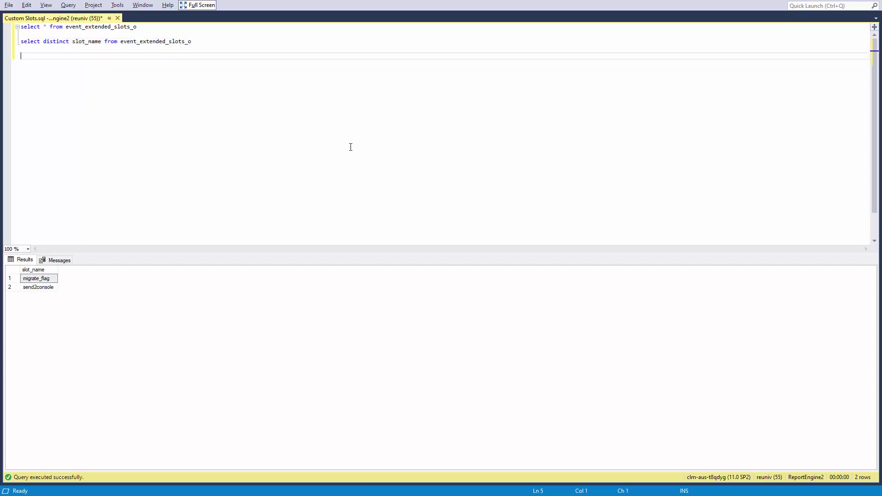
type("select a.mc_ueid, a.slot_name as slotname1, a.slot_value as slotvalue1, b.slot_name as slotname2, b.slot_value as slotvalue2 from event_extended_slots_o a, event_extended_slots_o b where a.mc_ueid=b.mc_ueid and a.slot_name='custom_slot_field_name1' and b.slot_name='custom_slot_field_name2'")
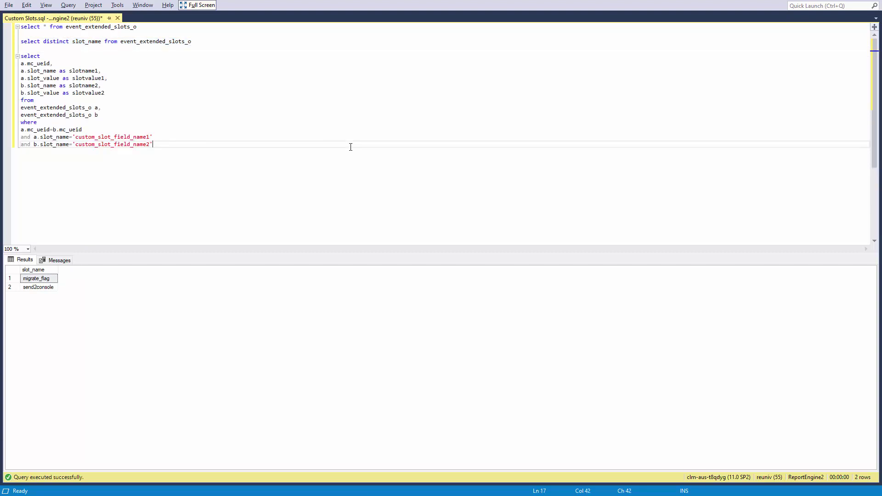
- Rename the first slot's column aliases in the join query to migrate_flag and migrate_flag_value
left_click(46, 279)
double_click(79, 72)
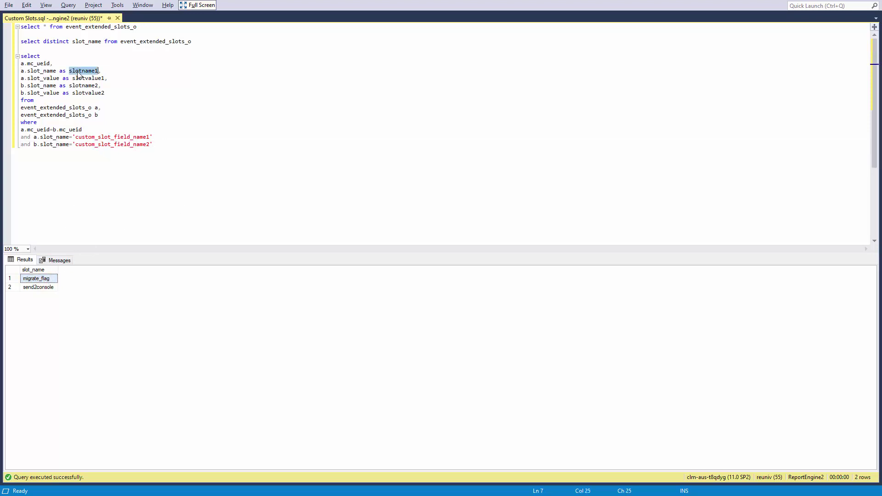
type("migrate_flag")
double_click(84, 79)
type("migrate_flag")
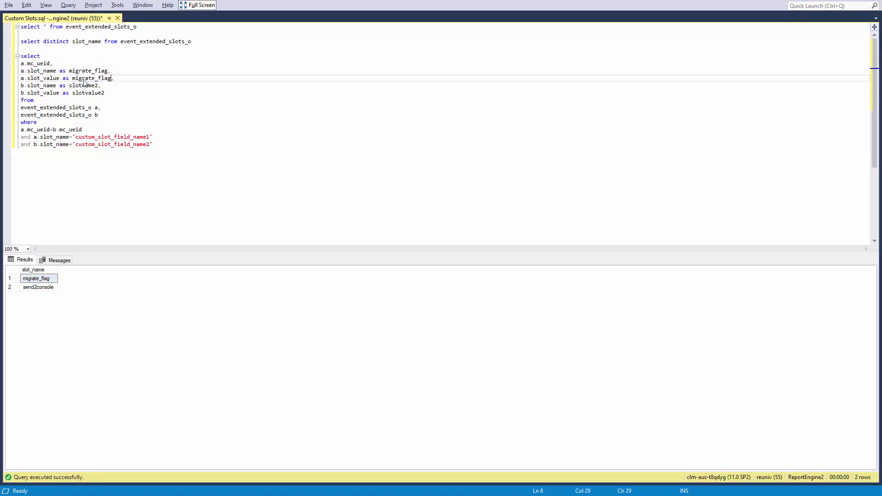
type("_value")
- Rename the second slot's column aliases in the join query to send2console and send2console_value
left_click(49, 289)
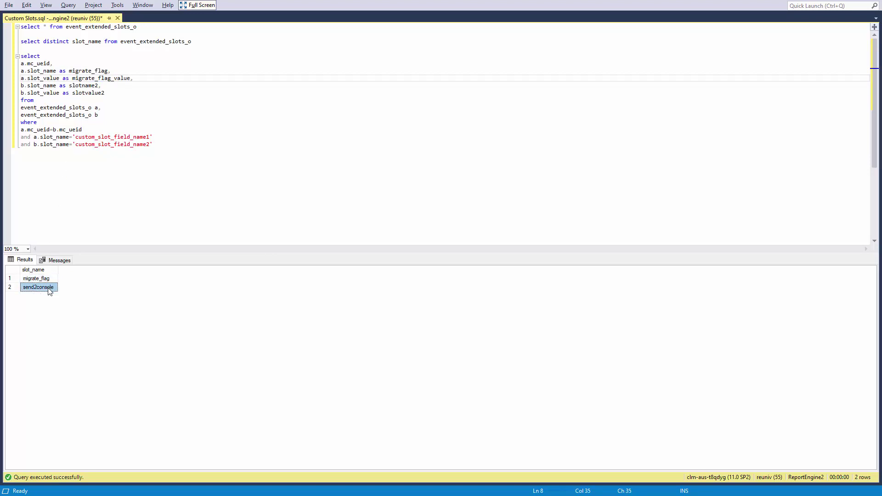
key("ctrl+c")
double_click(83, 86)
key("ctrl+v")
left_click(90, 93)
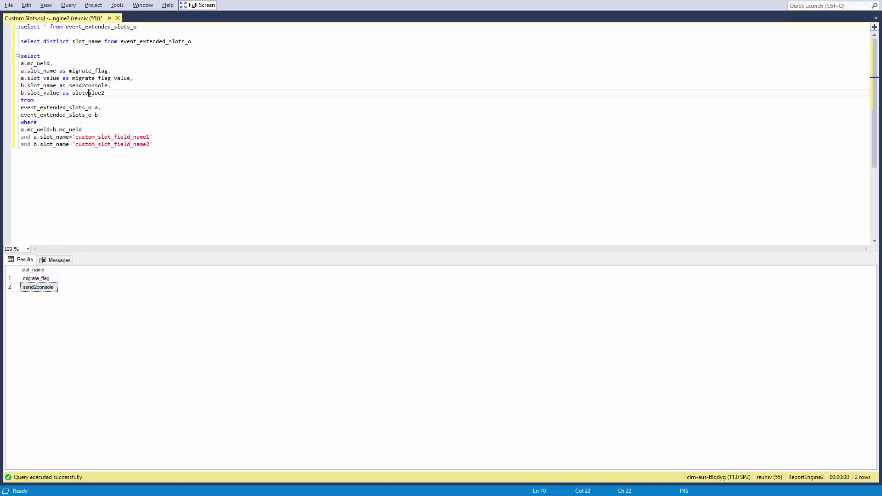
double_click(90, 94)
key("ctrl+v")
- Filter a.slot_name by 'migrate_flag' and b.slot_name by 'send2console', and run only the join query
left_click(46, 278)
left_click_drag(76, 137, 151, 137)
key("ctrl+v")
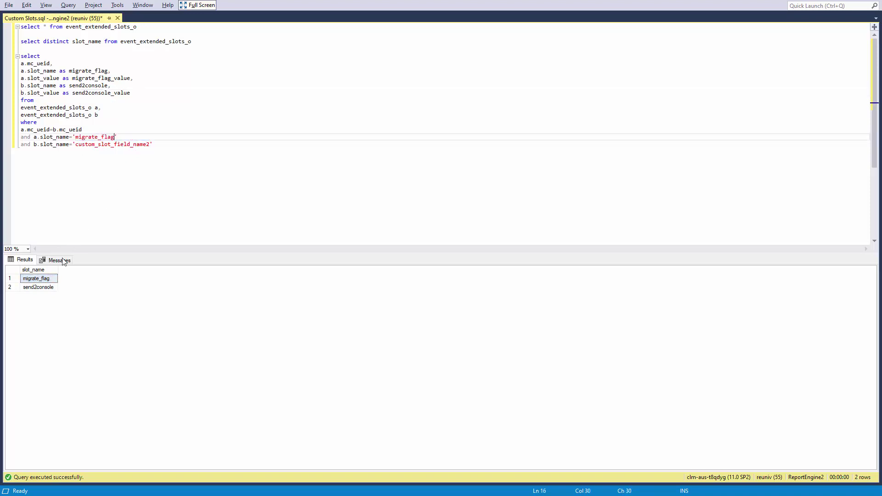
left_click(43, 288)
left_click_drag(76, 144, 21, 56)
key("ctrl+v")
left_click(135, 145)
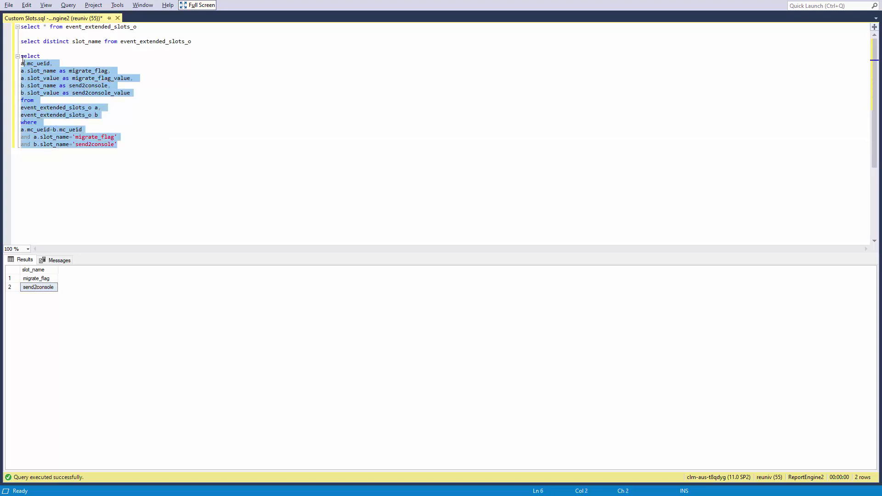
key("F5")
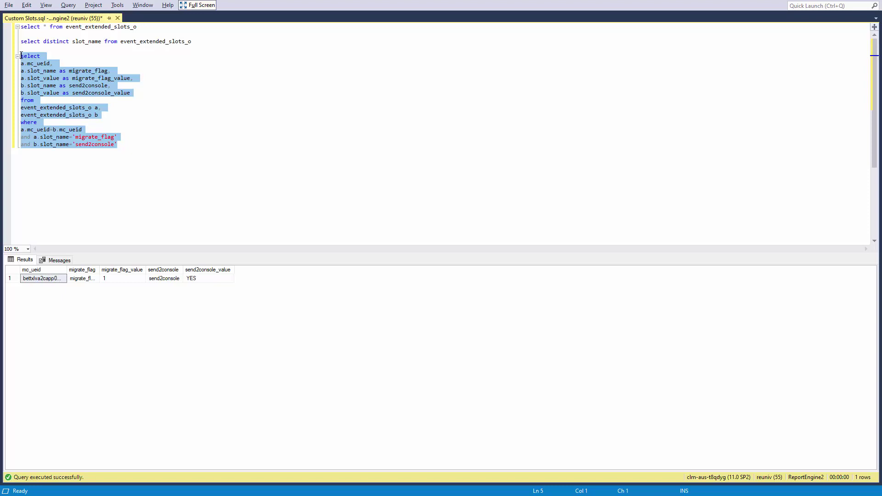
- Comment out the select distinct slot_name query
left_click(21, 43)
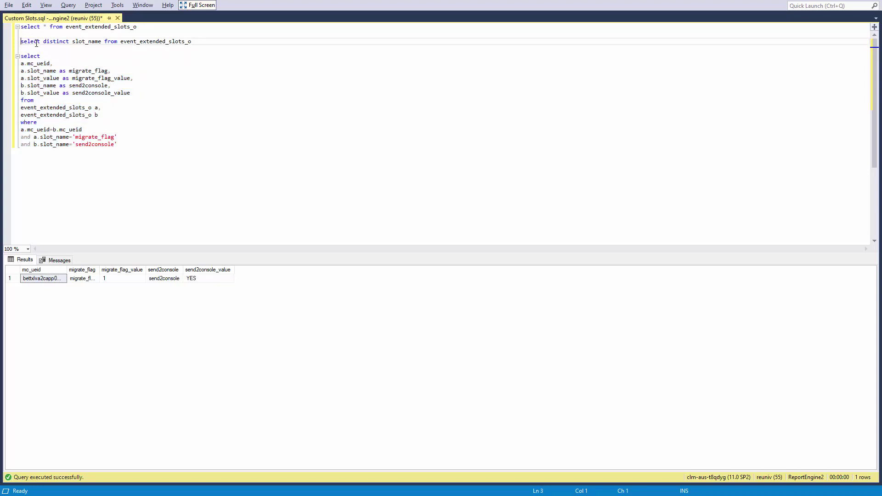
type("--")
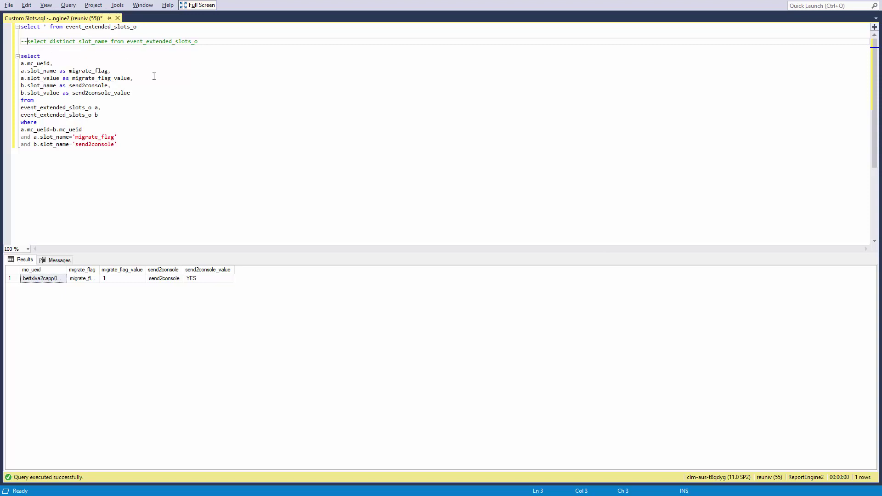
key("F5")
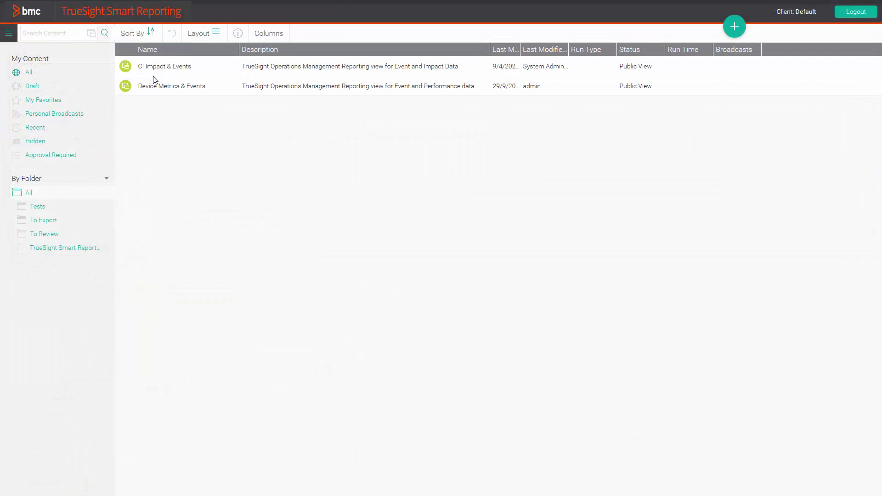
- In TrueSight Smart Reporting, open the Device Metrics & Events view for editing
left_click(217, 94)
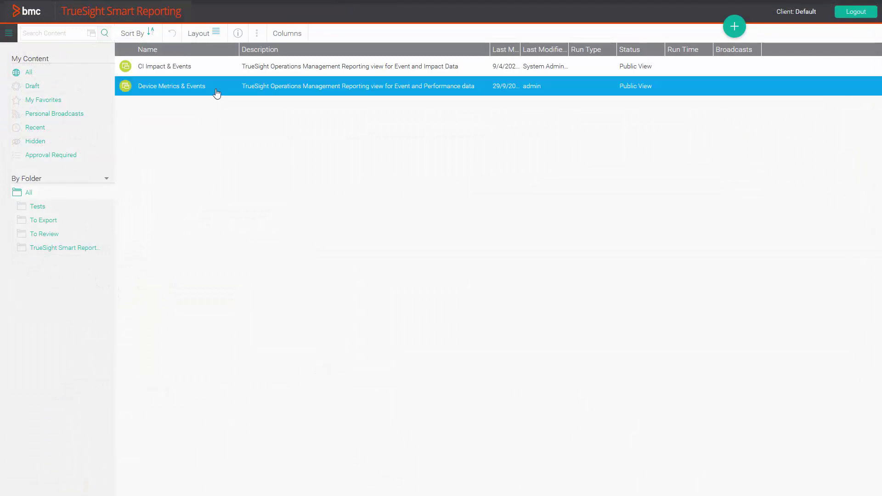
right_click(216, 93)
left_click(240, 147)
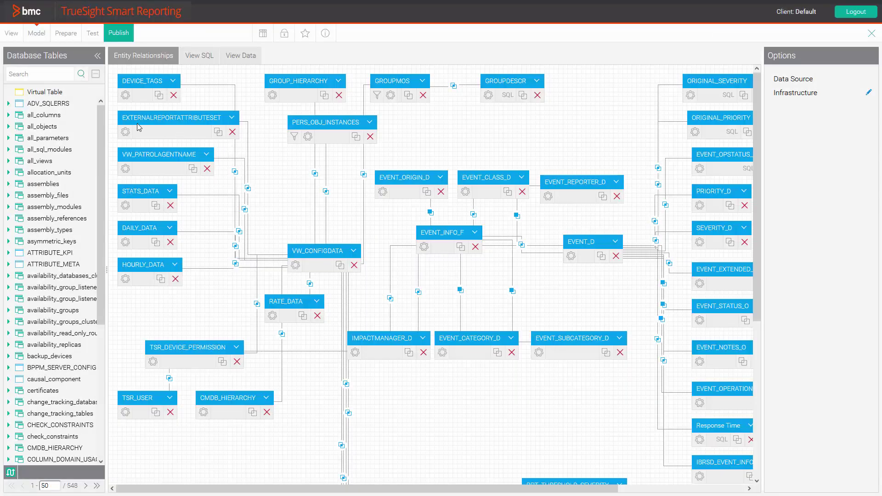
- Add a virtual table to the empty area beside RATE_DATA in the model and name it Custom Slots
left_click_drag(45, 94, 199, 329)
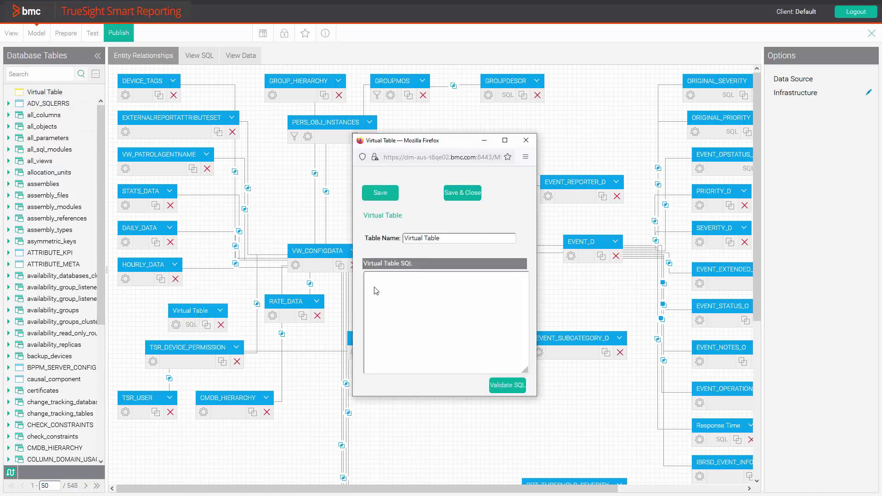
left_click_drag(448, 238, 396, 232)
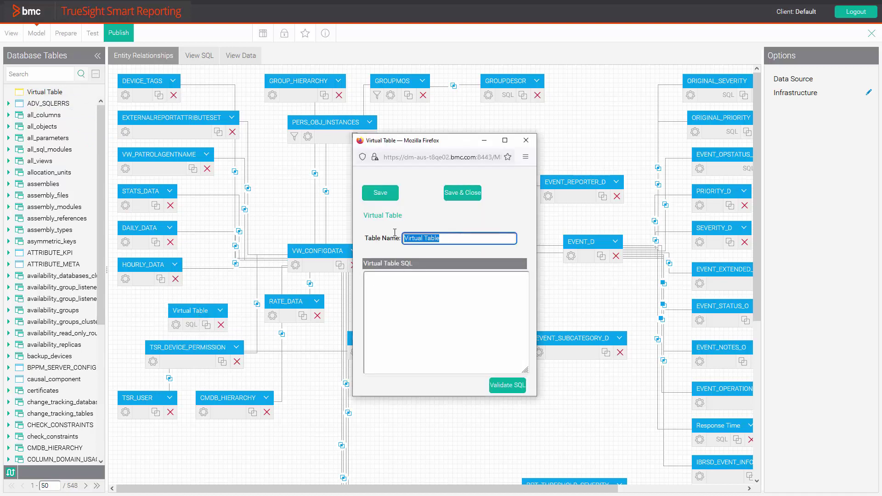
type("Custom")
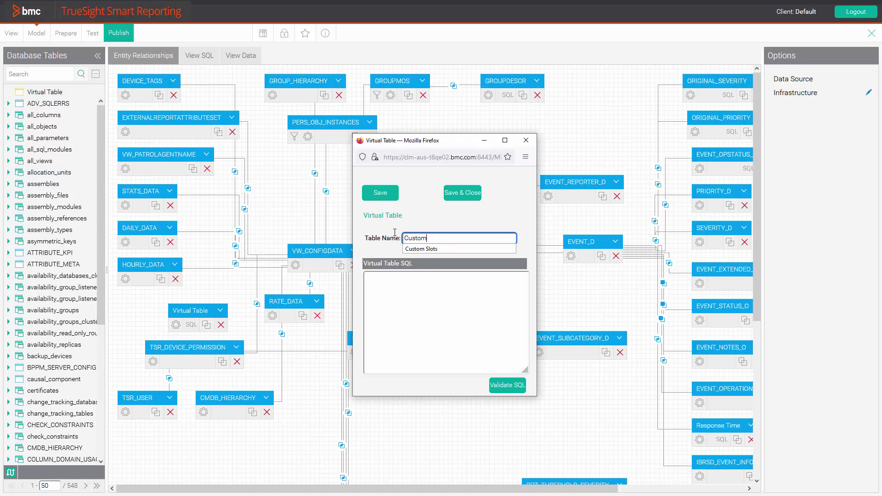
type(" Slots")
- Paste the migrate_flag and send2console join query as the virtual table's SQL, validate it, and save the table
left_click(405, 280)
key("ctrl+v")
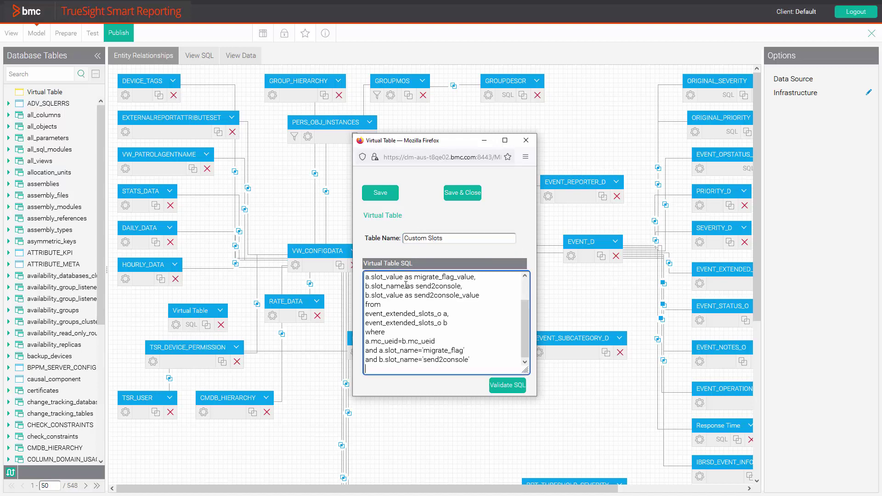
left_click(500, 389)
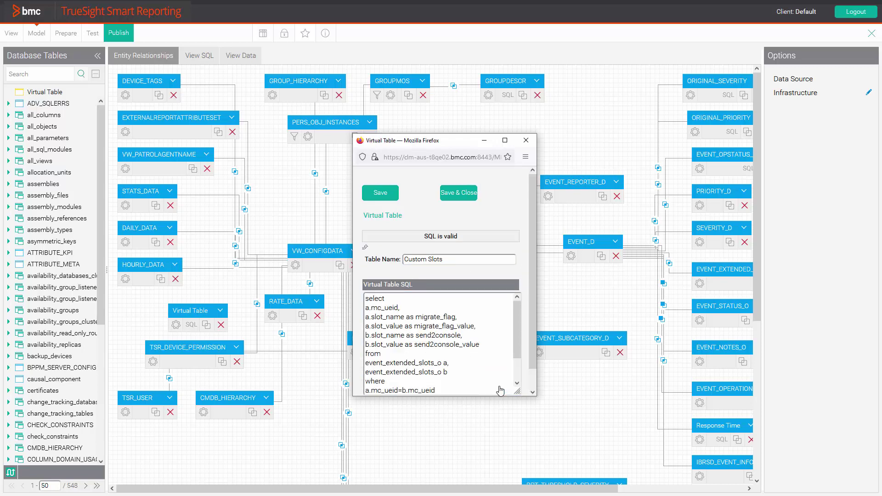
left_click(461, 195)
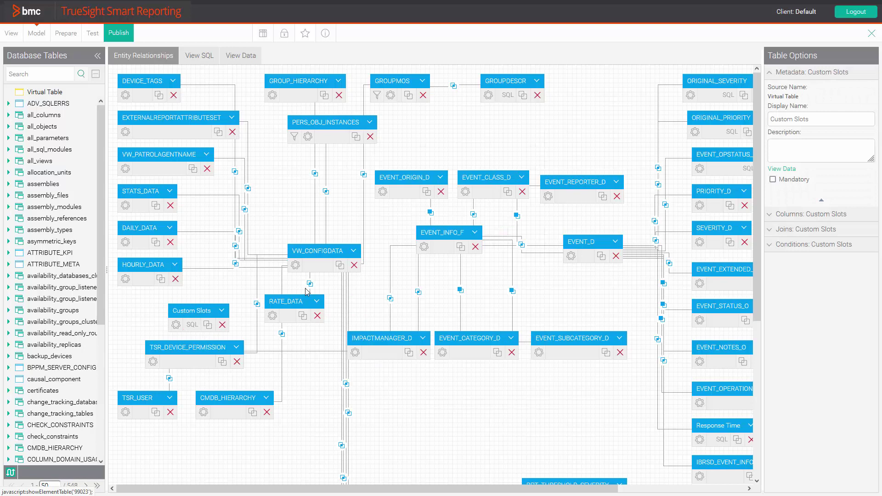
- Include all columns of the Custom Slots table in the view
left_click(773, 216)
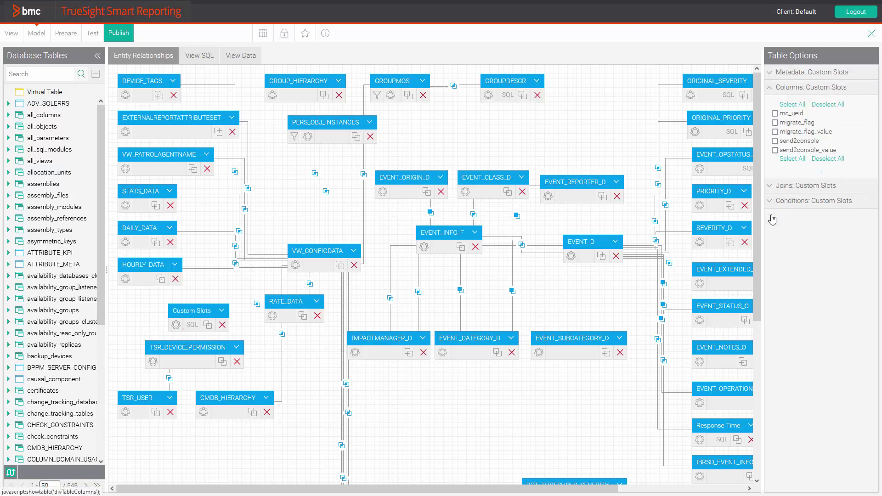
left_click(798, 105)
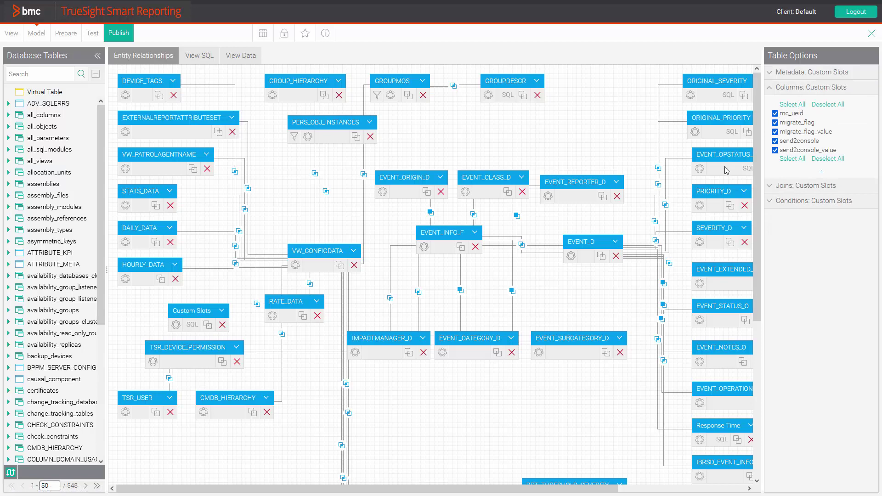
- Create a join from Custom Slots to EVENT_EXTENDED_SLOTS_O with One to Many cardinality
left_click(208, 325)
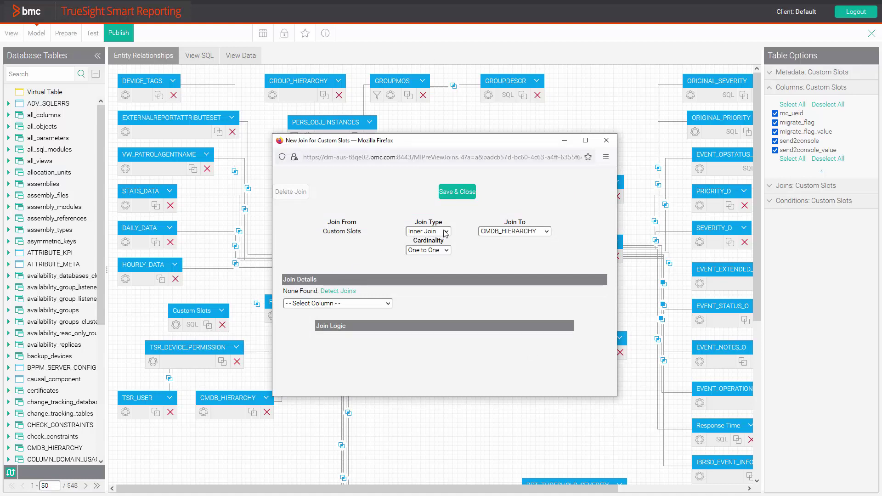
left_click(489, 232)
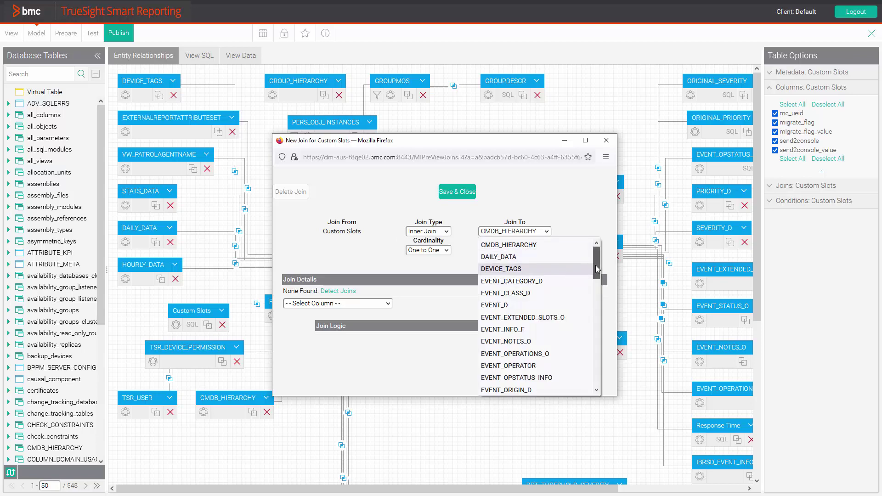
left_click_drag(595, 266, 597, 273)
left_click(551, 288)
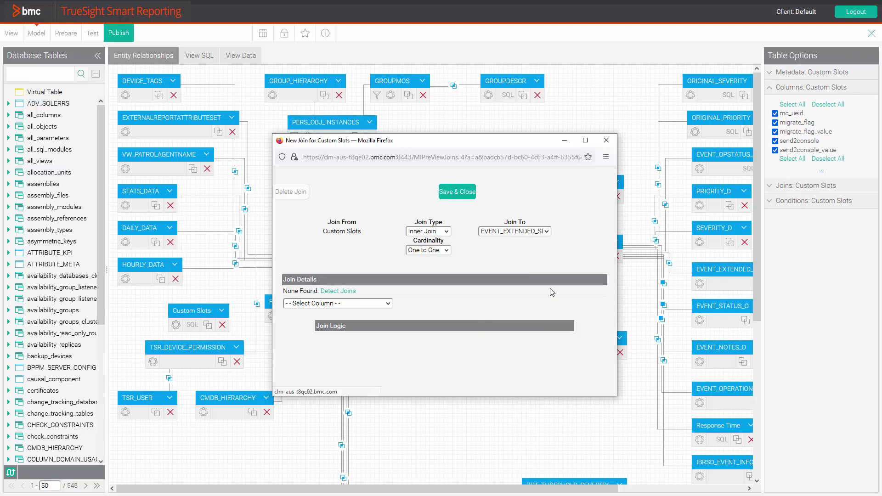
left_click(435, 253)
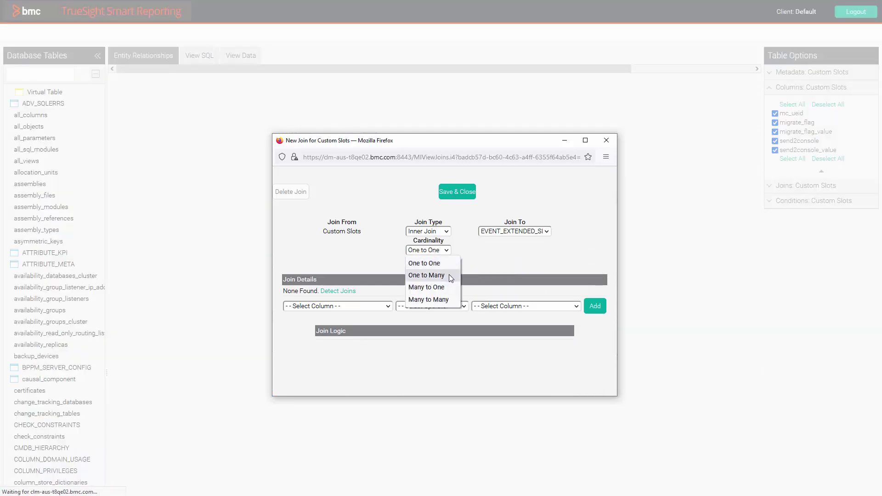
left_click(448, 275)
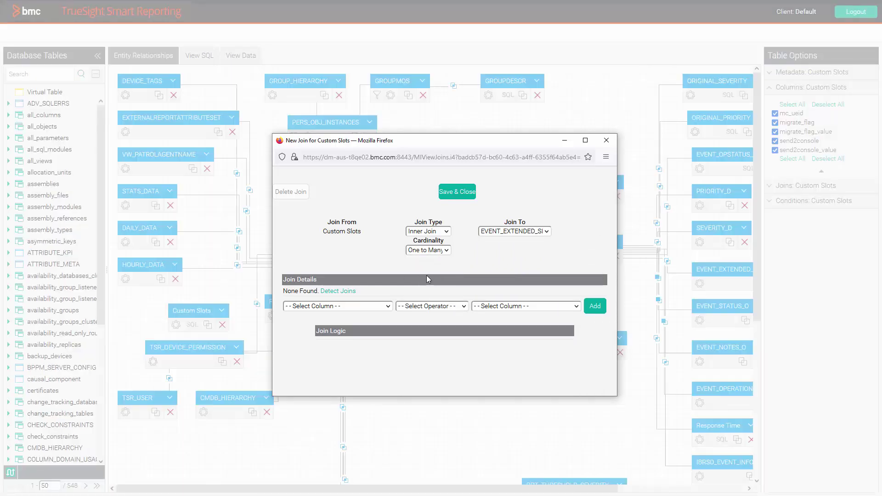
- Add the join condition mc_ueid Equal to mc_ueid between Custom Slots and EVENT_EXTENDED_SLOTS_O, and save the join
left_click(378, 307)
left_click(366, 332)
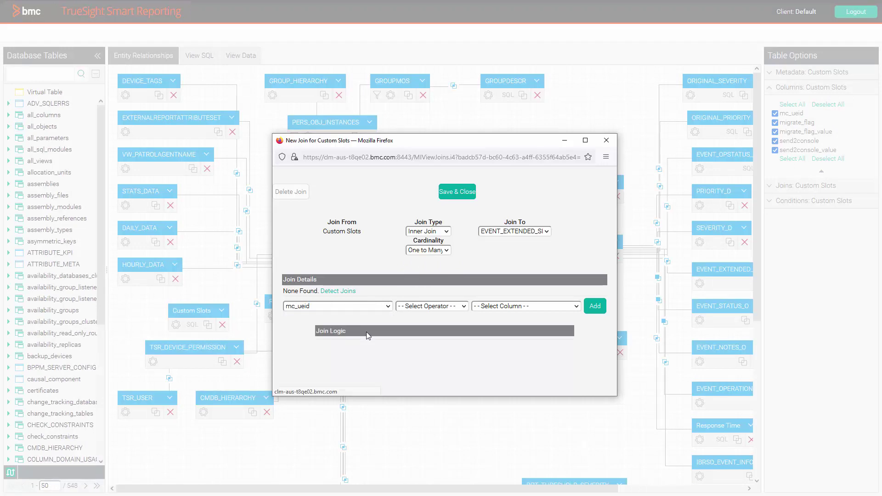
left_click(440, 309)
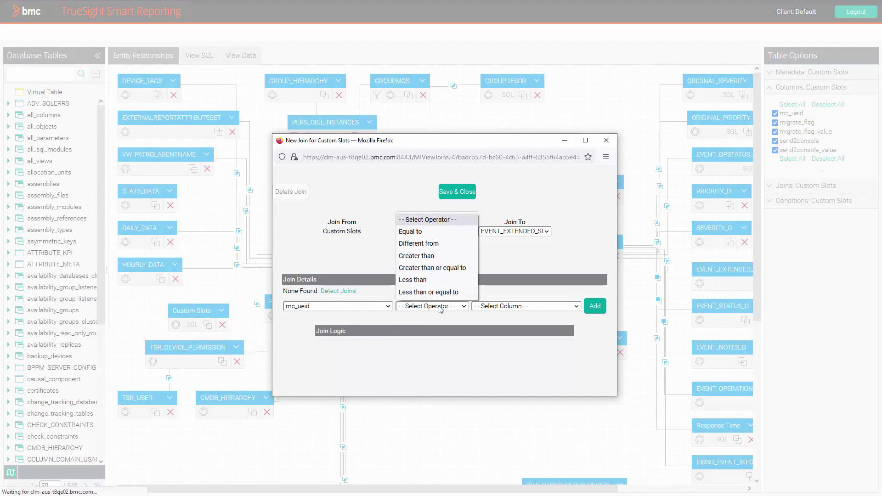
left_click(410, 231)
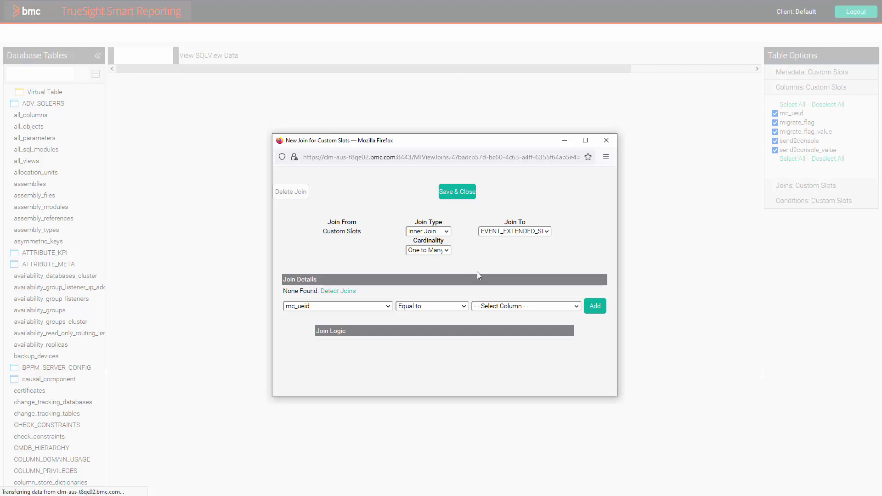
left_click(515, 309)
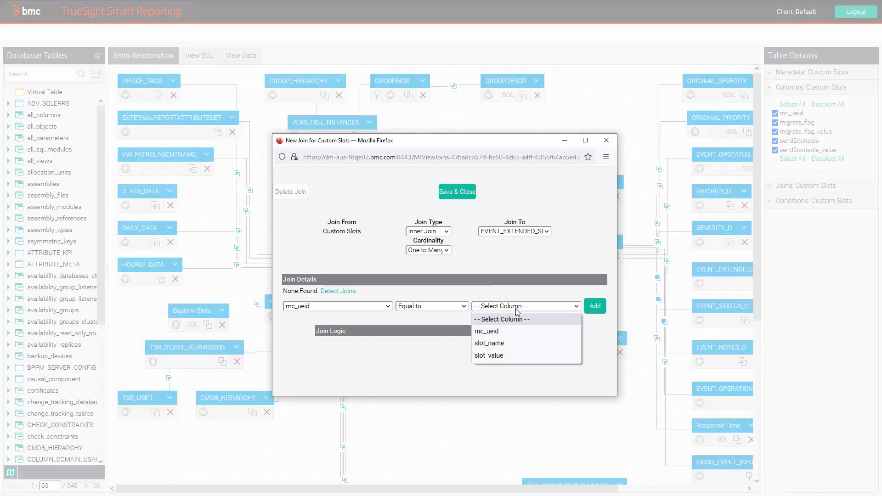
left_click(515, 332)
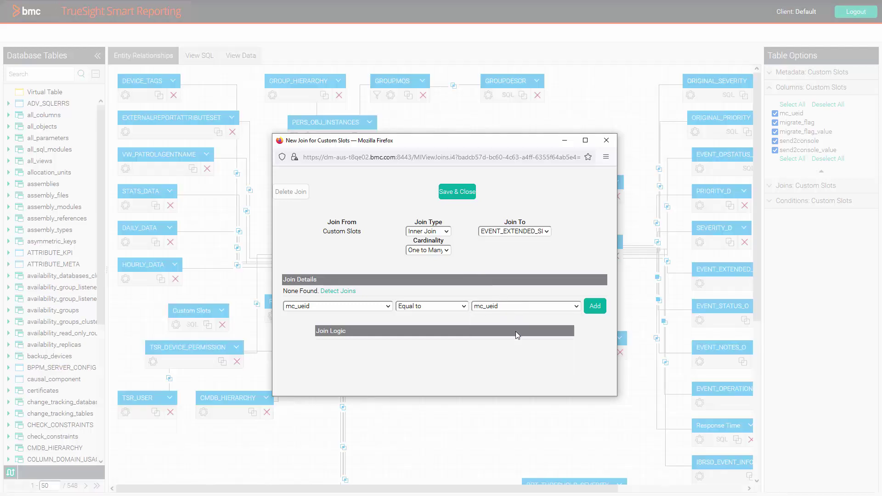
left_click(595, 308)
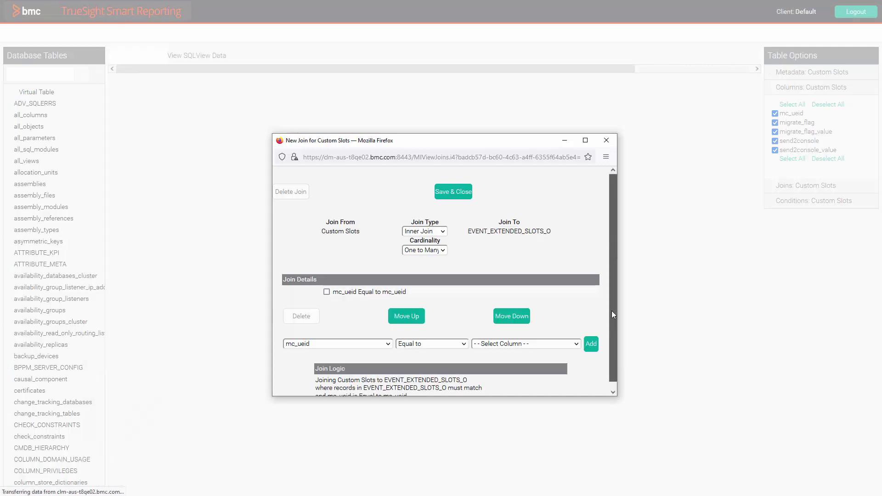
left_click_drag(611, 312, 612, 339)
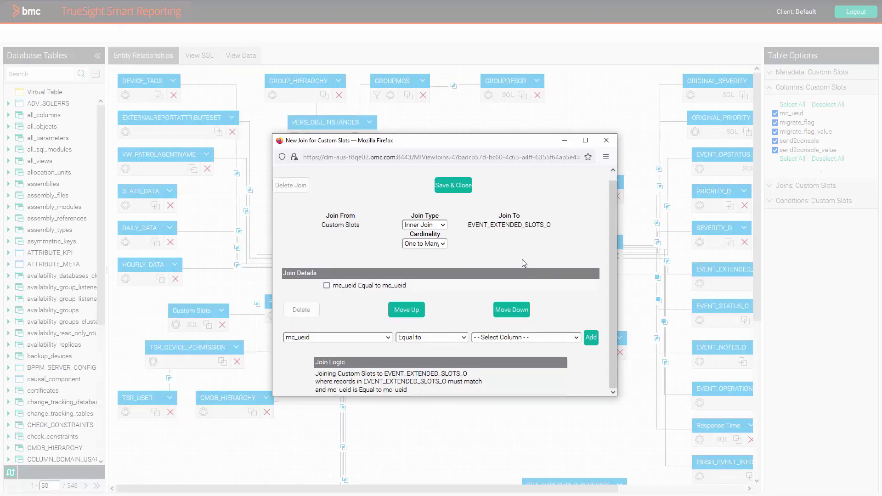
left_click(450, 189)
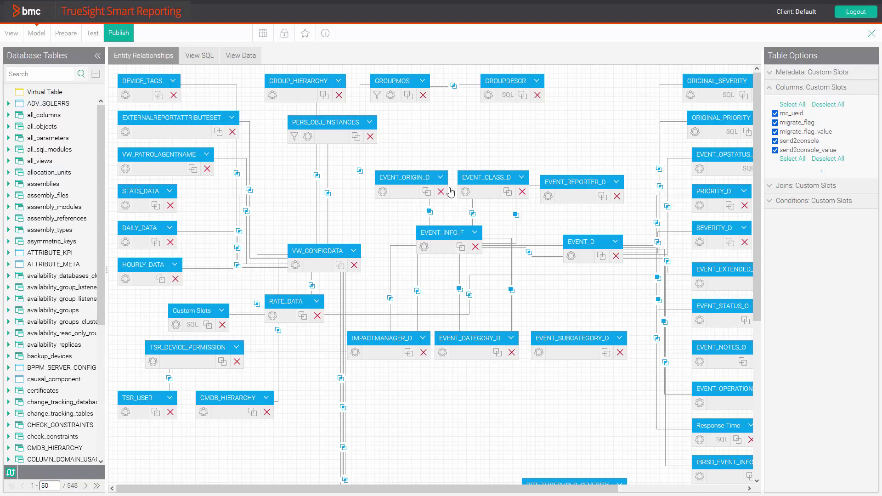
- Add a new field folder named Event Custom Slots in the view's preparation stage
left_click(63, 38)
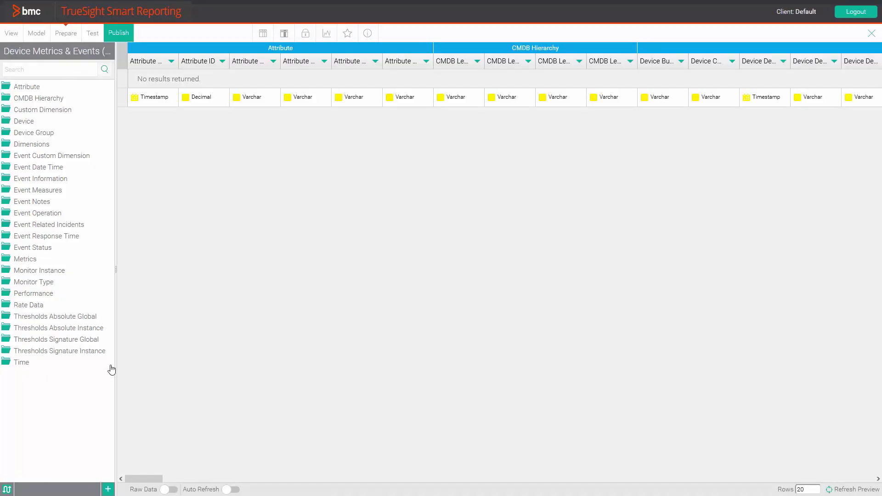
left_click(109, 489)
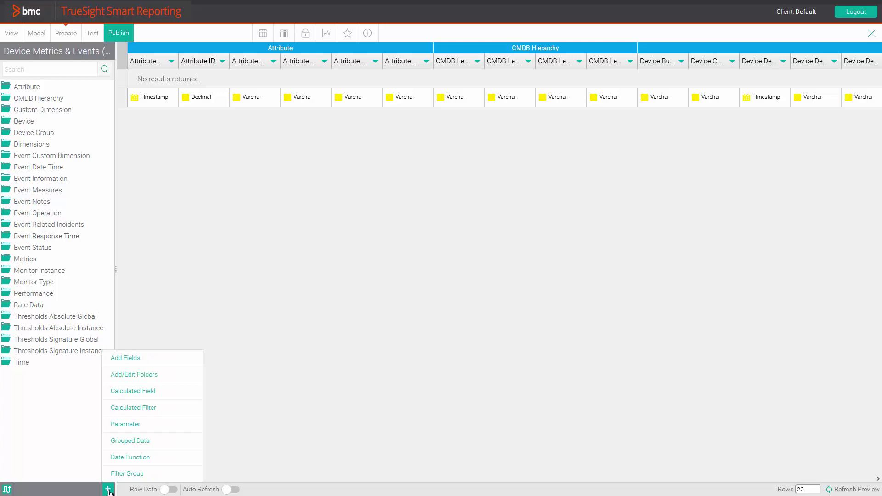
left_click(153, 374)
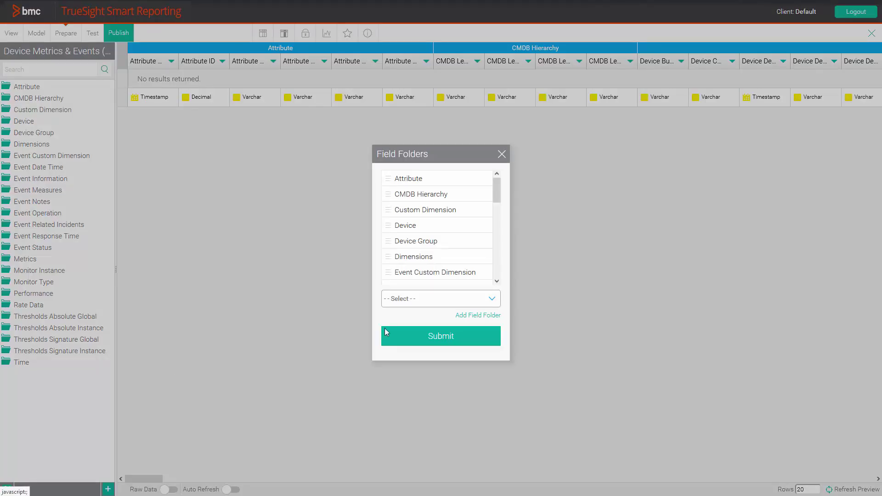
left_click(472, 317)
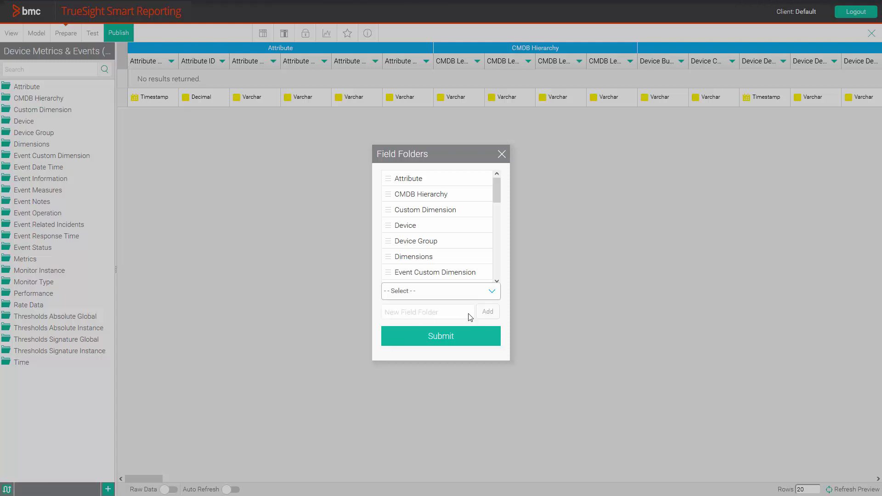
left_click(454, 312)
type("Event Cus")
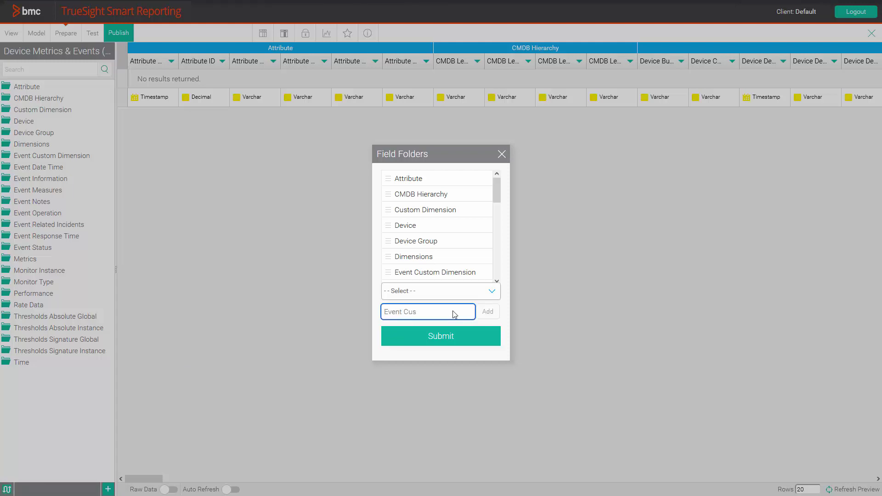
type("tom Status")
left_click(488, 312)
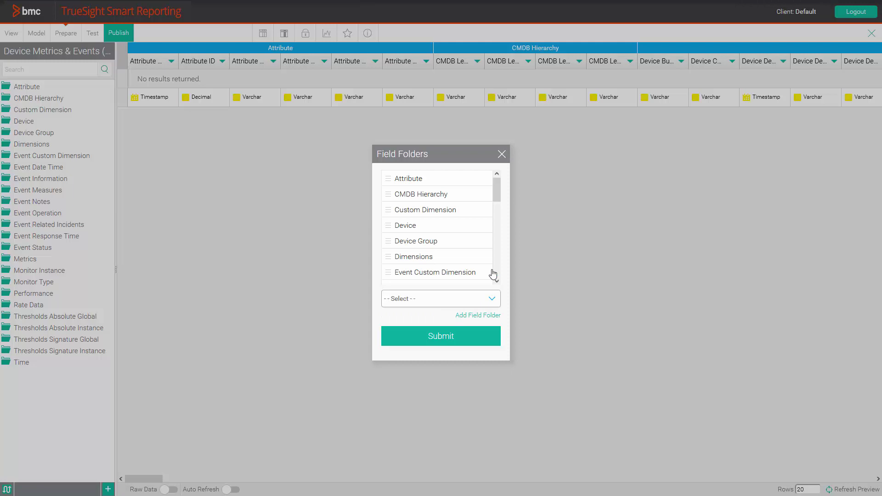
- Move the Event Custom Slots folder directly below Event Custom Dimension and submit the folder order
left_click_drag(498, 196, 497, 276)
left_click_drag(388, 278, 391, 233)
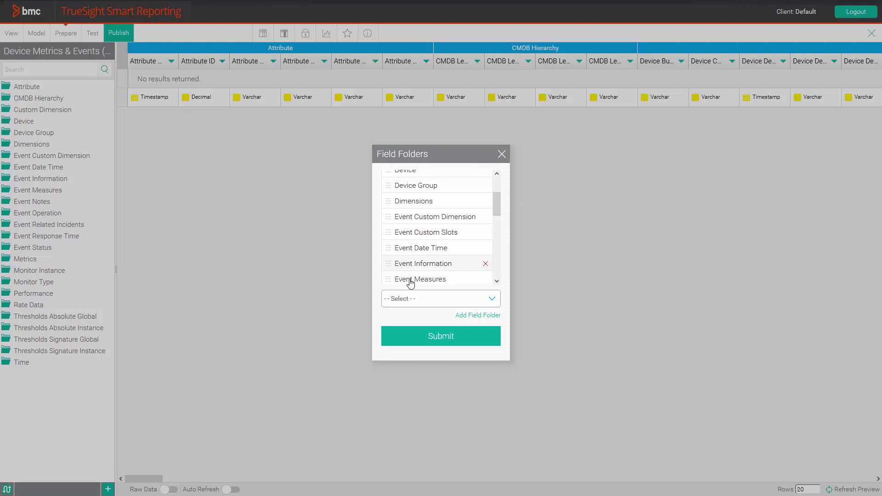
left_click(442, 338)
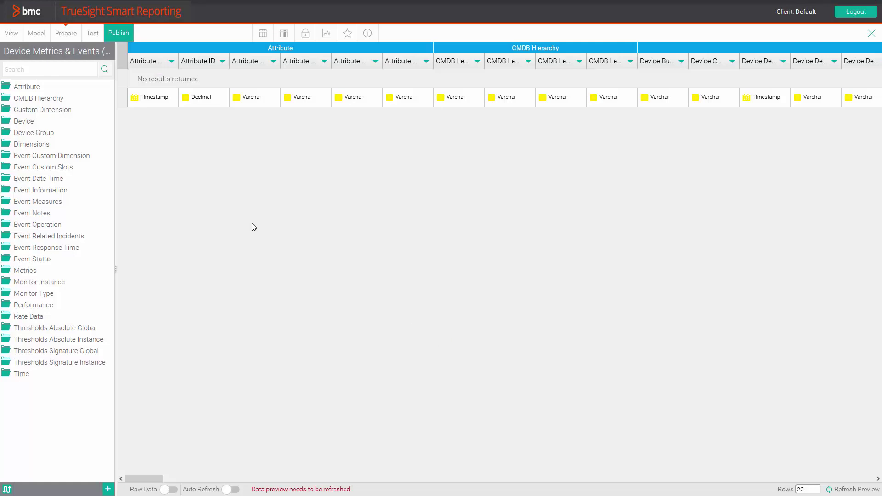
- Locate the migrate_flag fields and move mc_ueid and the send2console and migrate_flag name and value fields from Dimensions into Event Custom Slots
left_click(61, 69)
type("migrate_flag")
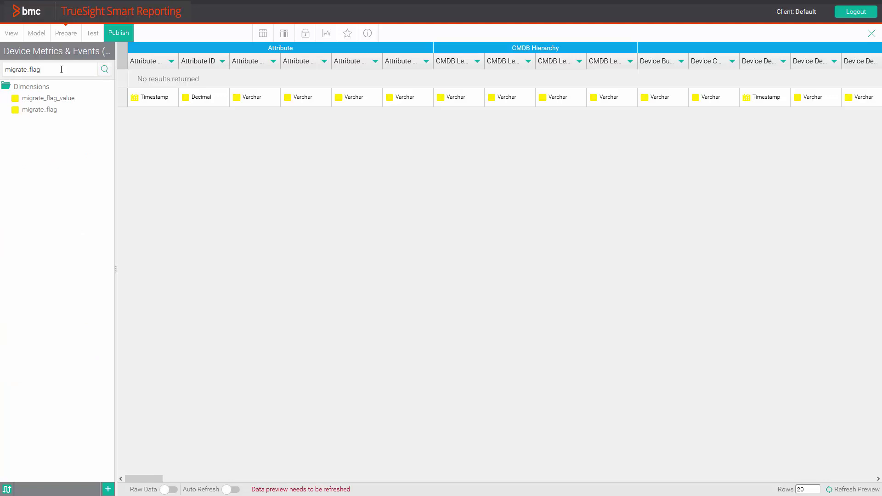
double_click(61, 69)
key("BackSpace")
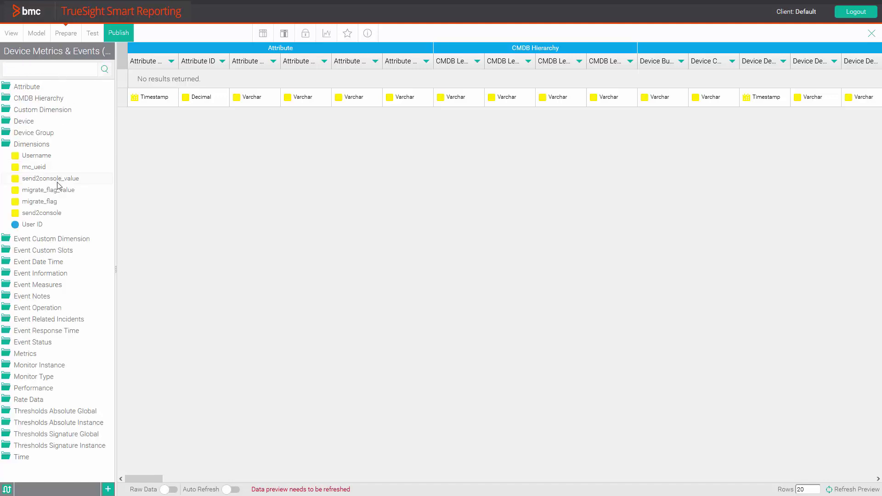
left_click_drag(57, 198, 54, 214)
left_click(46, 179, "ctrl")
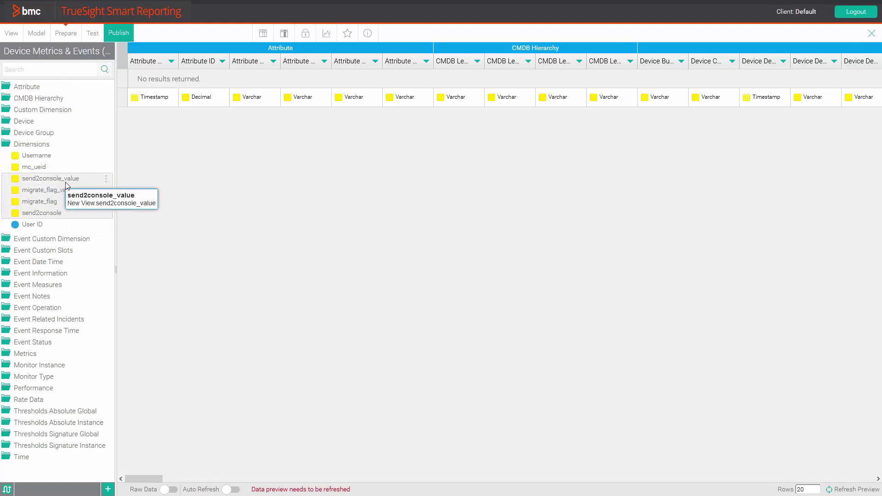
left_click_drag(55, 180, 68, 253)
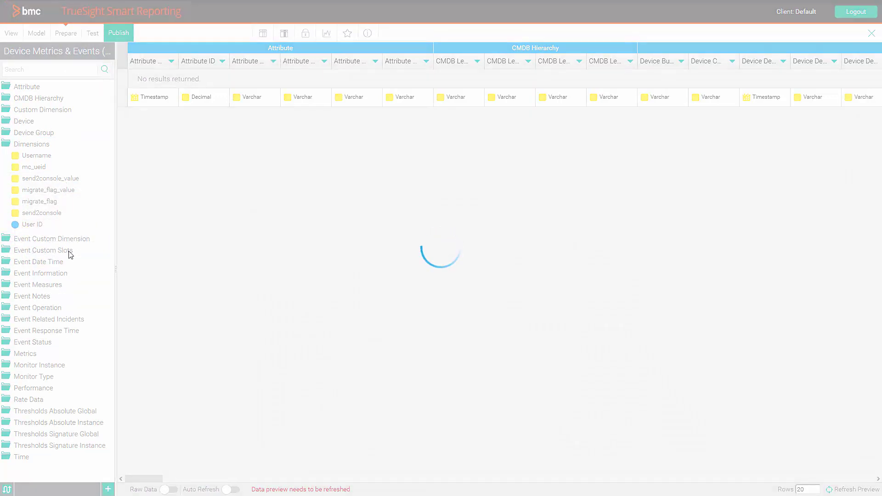
left_click_drag(41, 168, 63, 208)
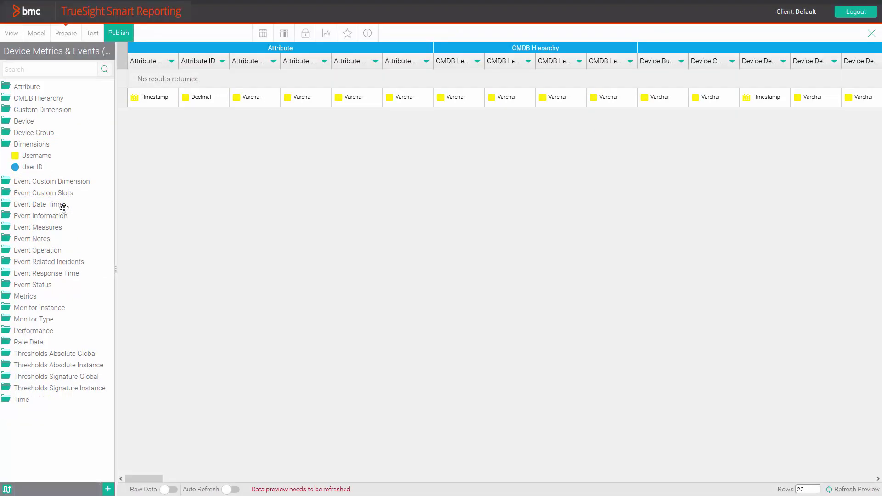
- Save and publish the view under the name Device Metrics & Events (Custom Slots)
left_click(119, 33)
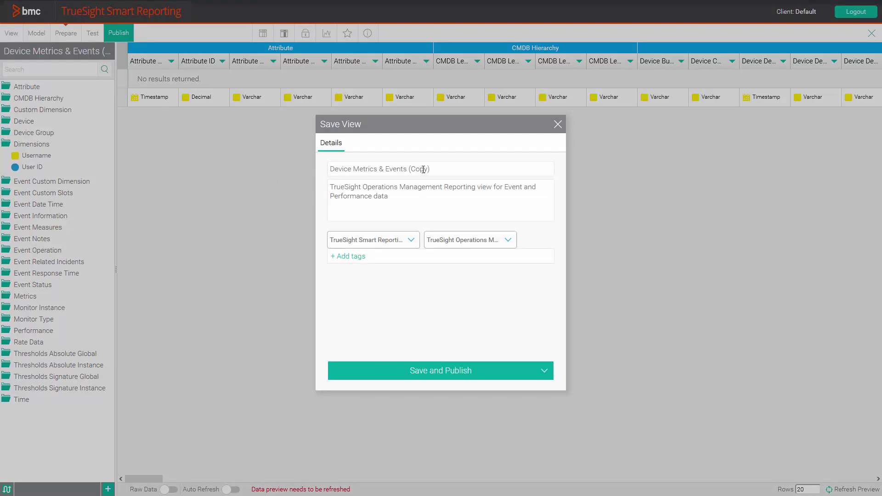
left_click_drag(428, 169, 412, 168)
type("1")
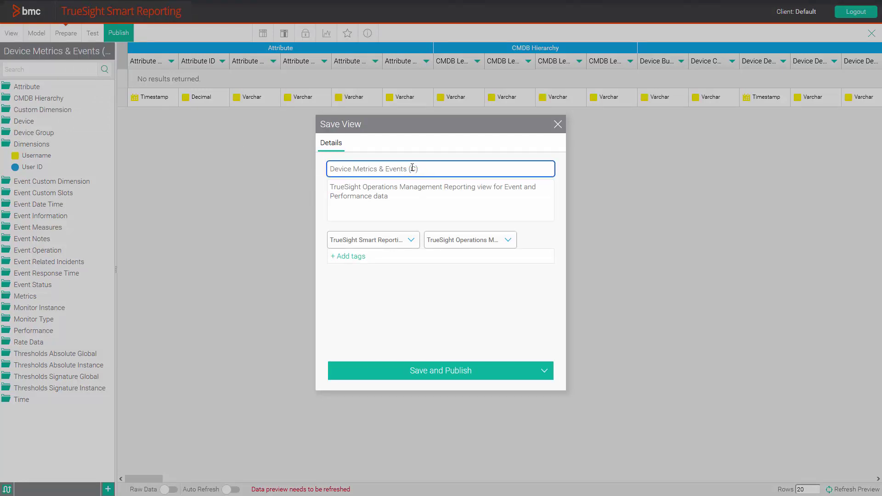
type("ustom Slots")
left_click(433, 370)
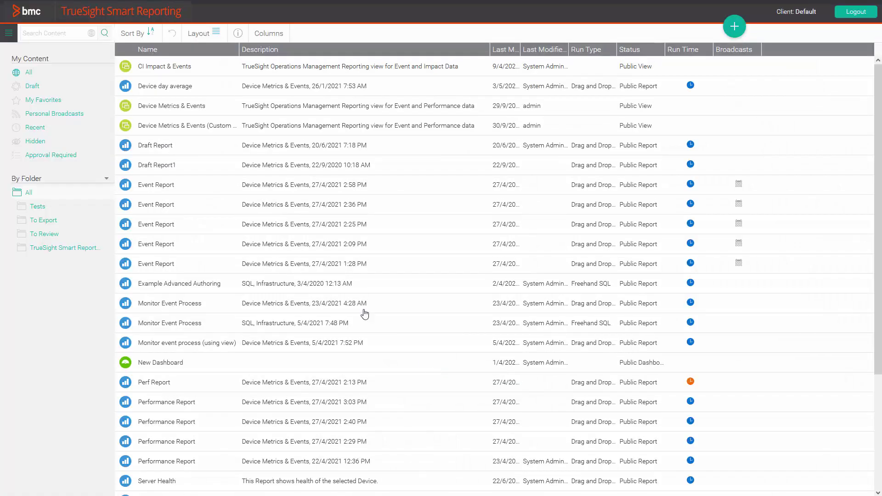
- Create a report from the Device Metrics & Events (Custom Slots) view with all five Event Custom Slots fields as columns
right_click(198, 130)
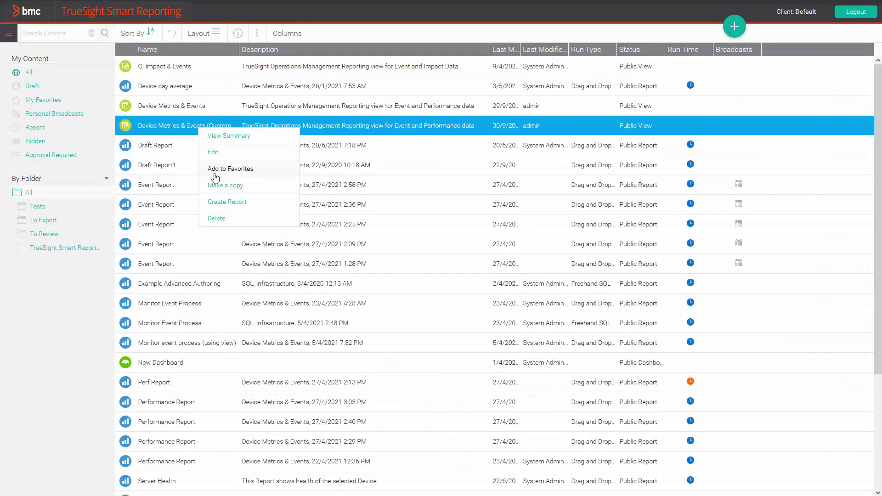
left_click(257, 207)
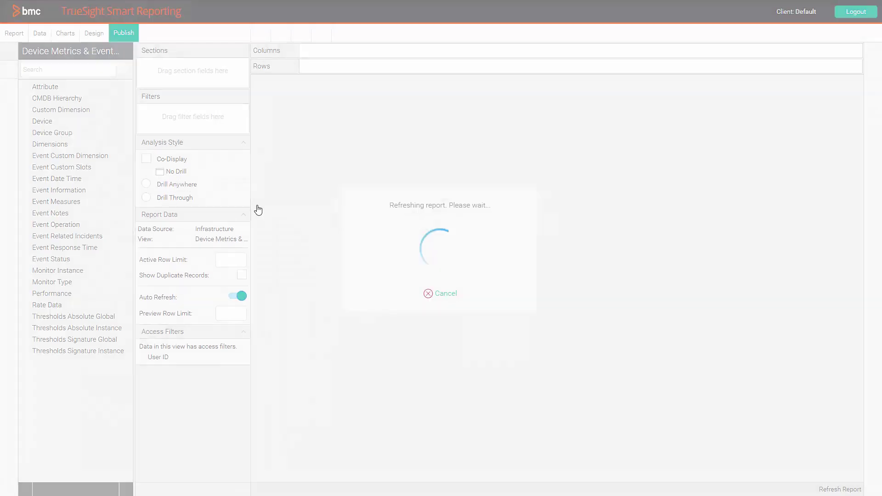
left_click(101, 168)
left_click(101, 179)
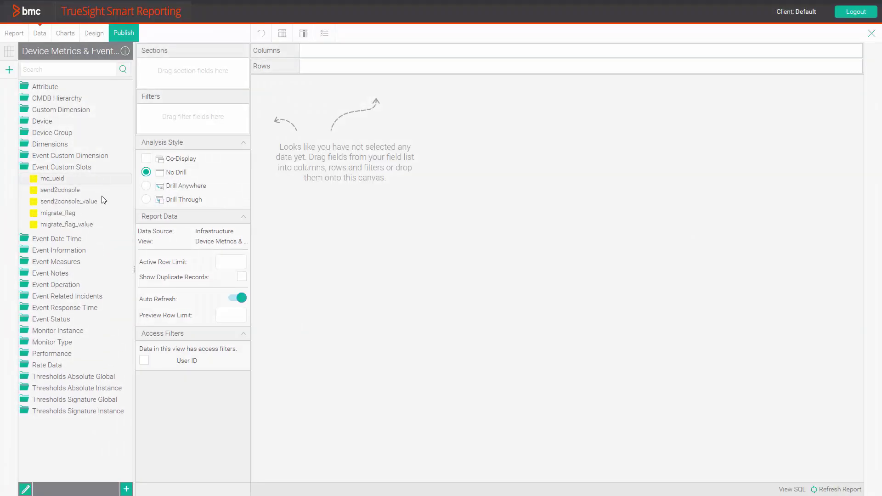
left_click(109, 225, "shift")
left_click_drag(114, 214, 346, 51)
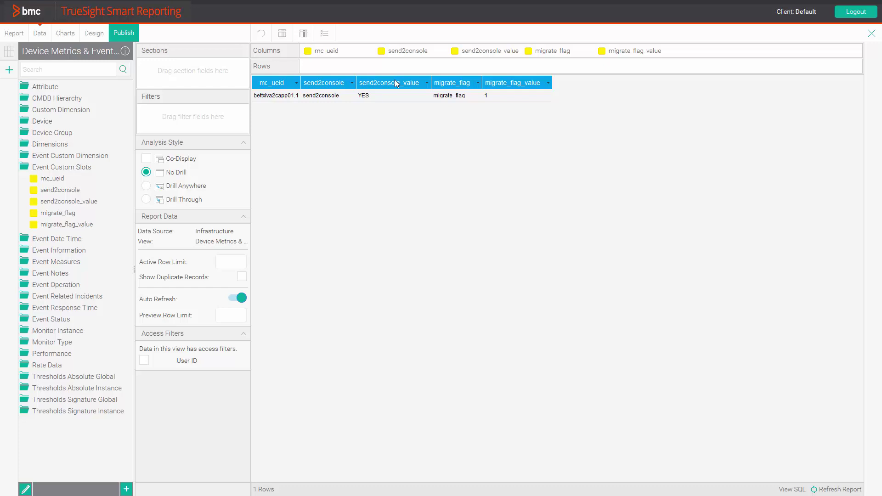
- Remove the send2console and migrate_flag name columns from the report
left_click(556, 52)
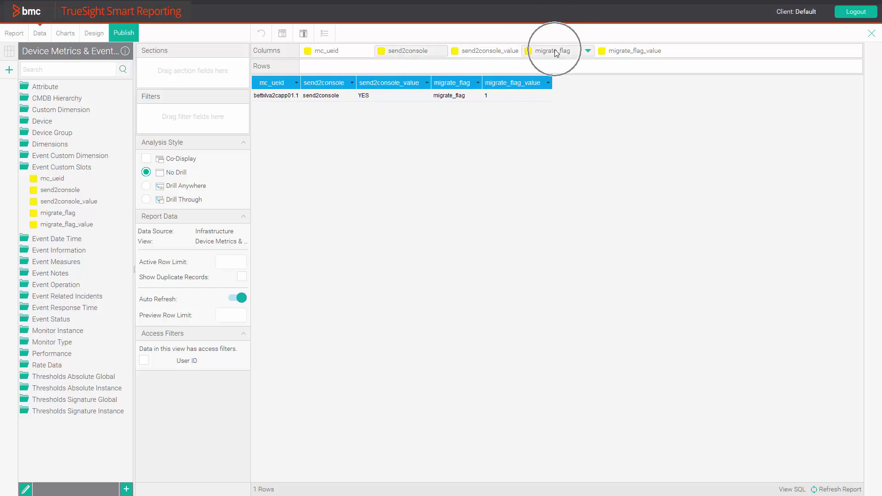
key("Delete")
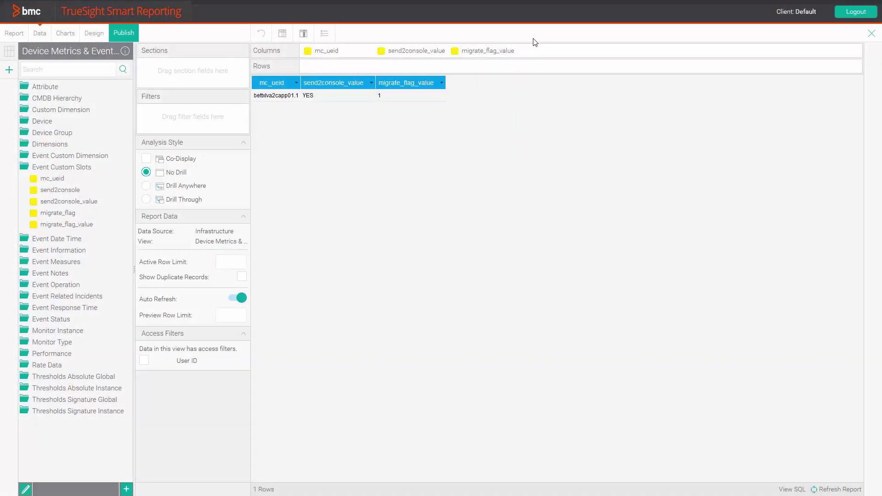
- Set the display names of the send2console_value and migrate_flag_value columns to send2console and migrate_flag, and close the column formatting
left_click(440, 51)
mouse_move(511, 120)
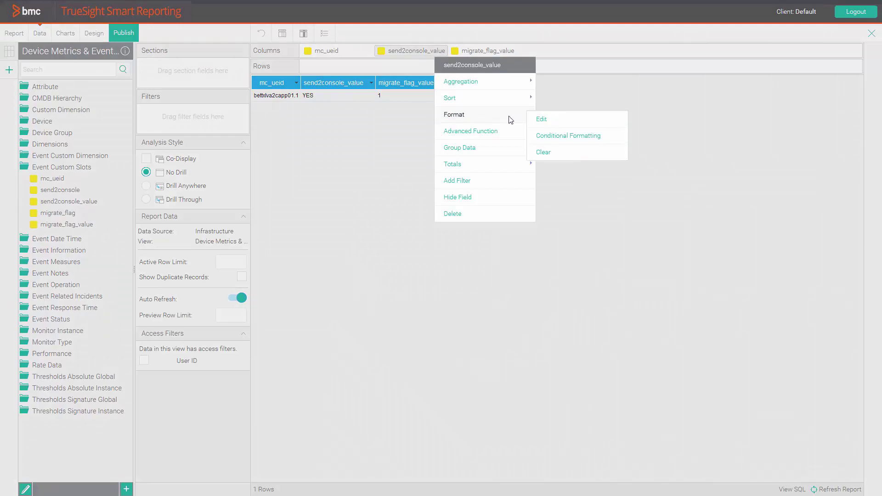
left_click(539, 120)
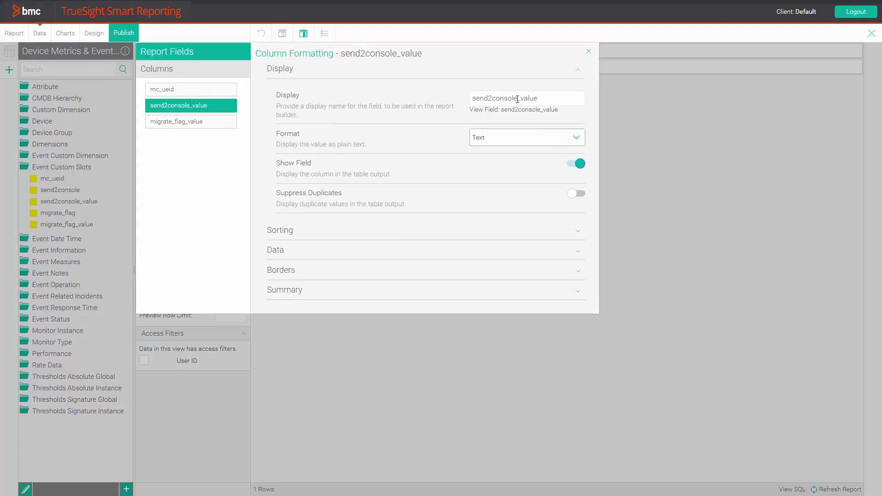
left_click_drag(517, 98, 539, 99)
key("BackSpace")
left_click(227, 123)
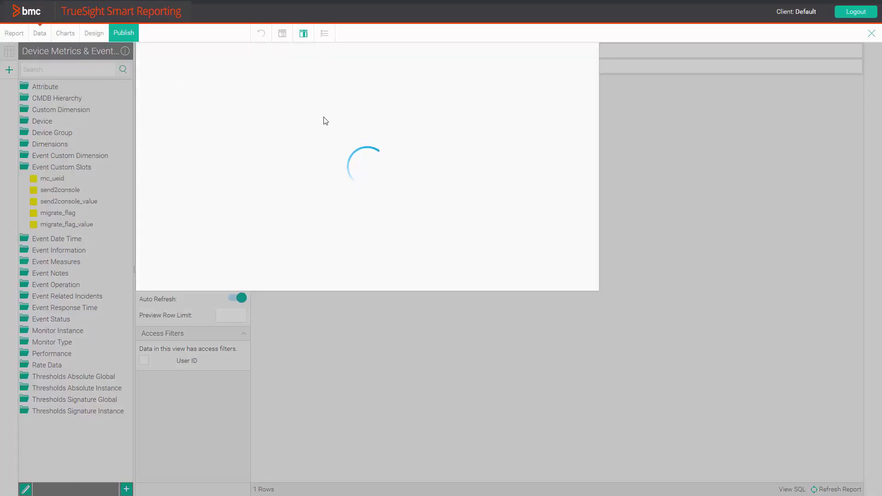
left_click_drag(513, 98, 544, 99)
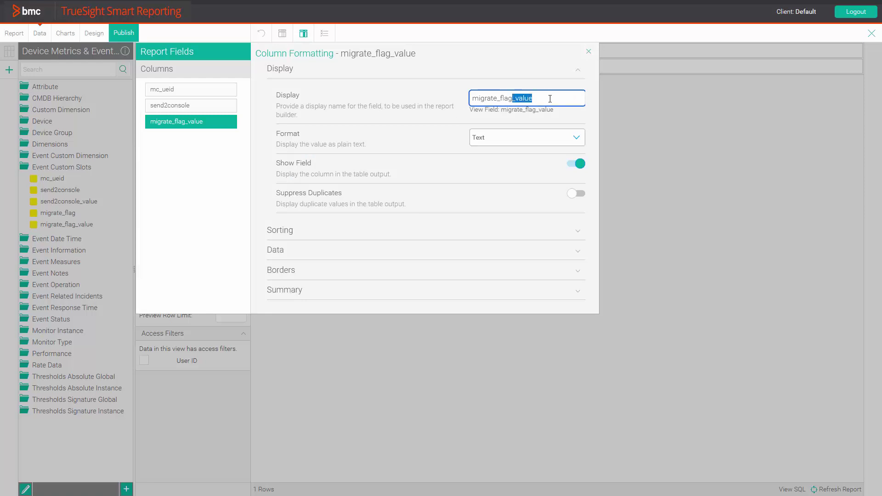
key("BackSpace")
left_click(588, 52)
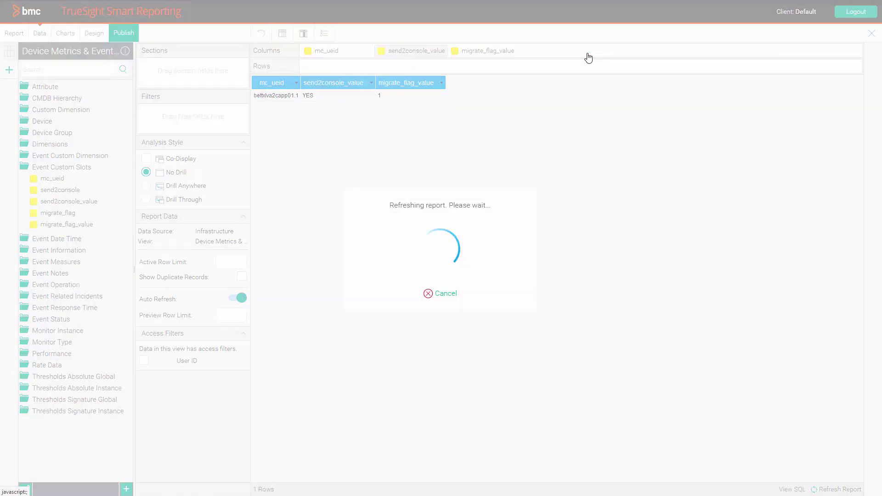